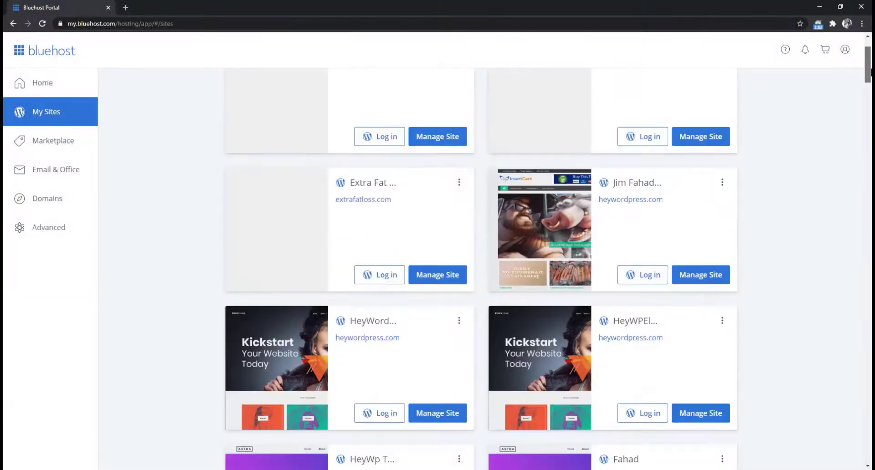
- Start the web hosting sign-up and pick the Basic shared hosting plan
drag(870, 72, 868, 54)
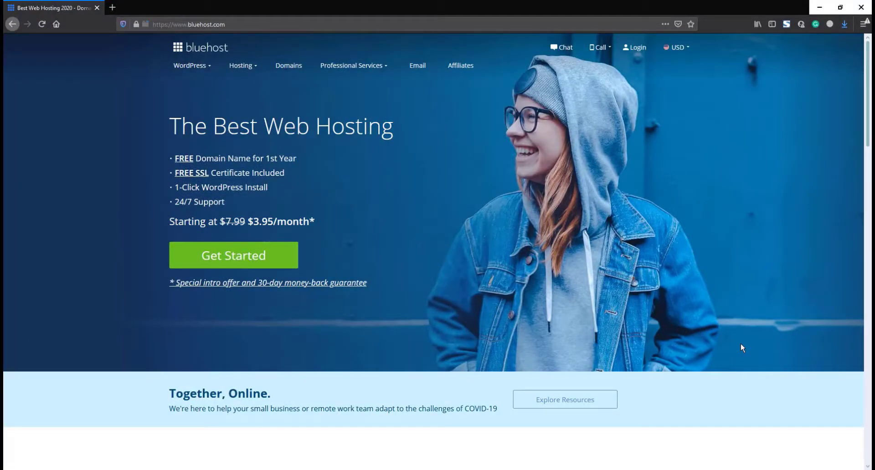
click(234, 257)
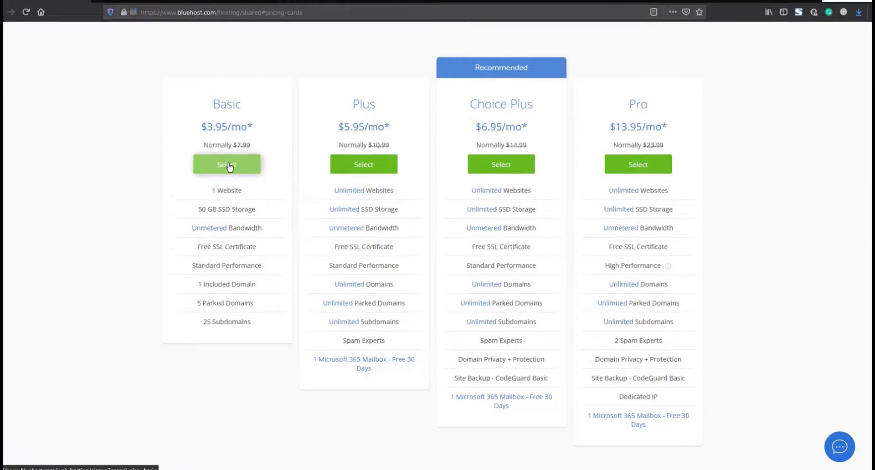
click(229, 166)
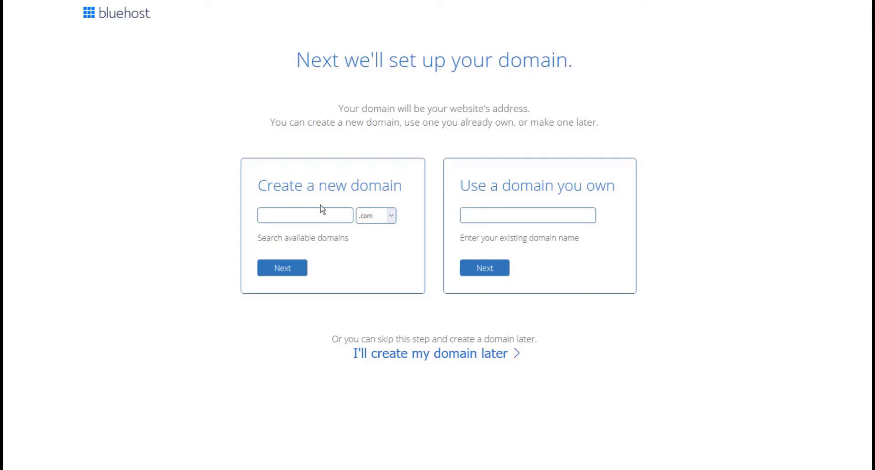
- Try registering apple.com as the new domain
click(285, 216)
text(apple)
click(280, 269)
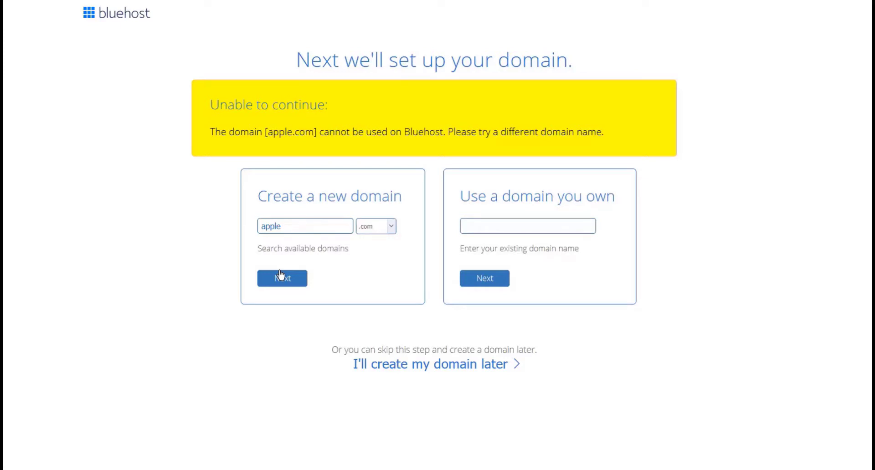
- Replace the rejected name with millionaireswebsite, keeping the .com extension, and submit it
double_click(300, 227)
key(BackSpace)
click(392, 226)
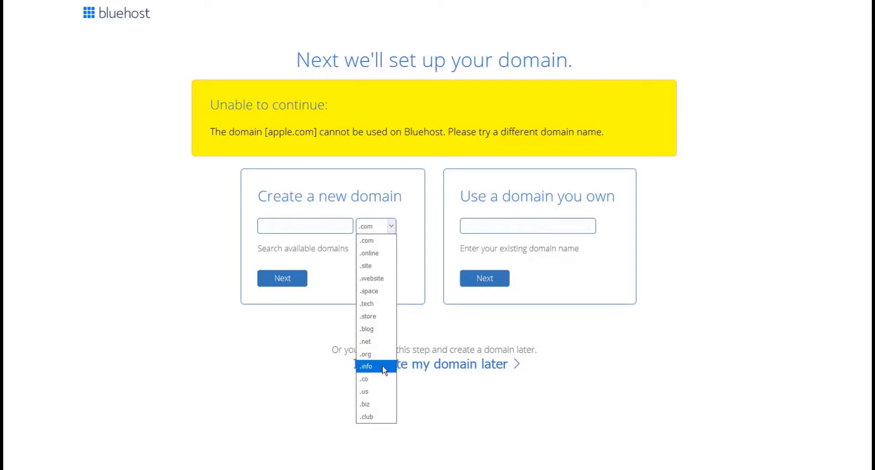
click(383, 242)
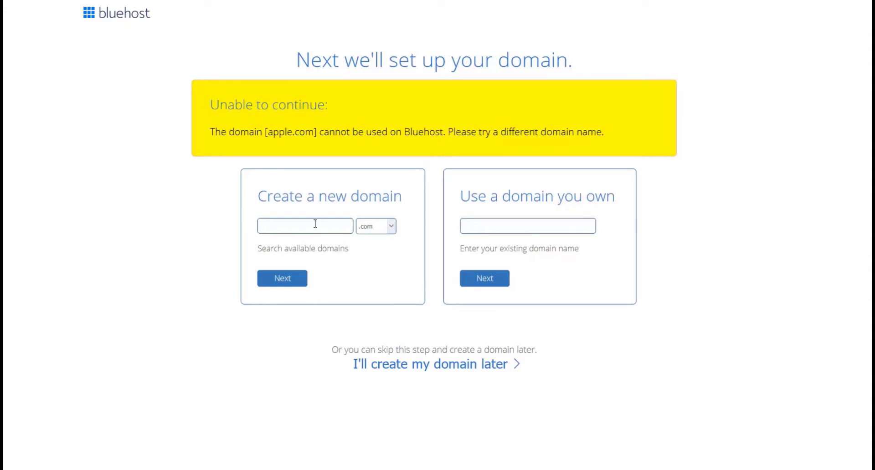
text(millionaireswebsite)
click(282, 279)
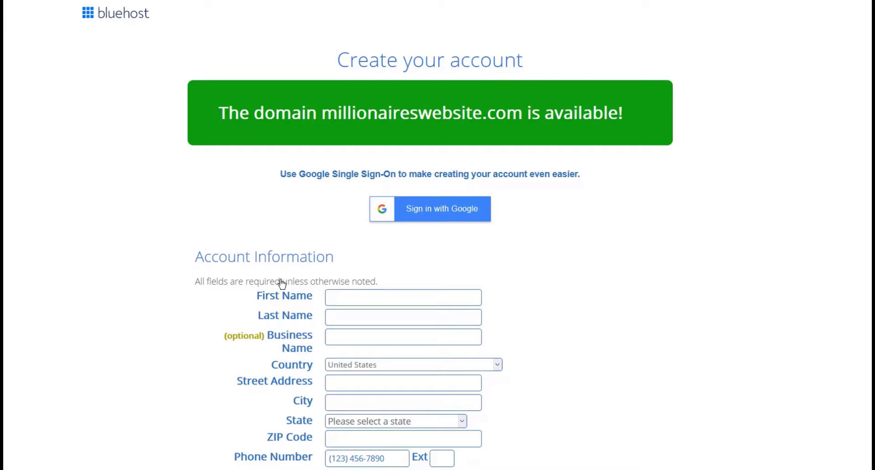
- Fill in the account holder's first name, last name and business name
scroll(603, 256, down, 1)
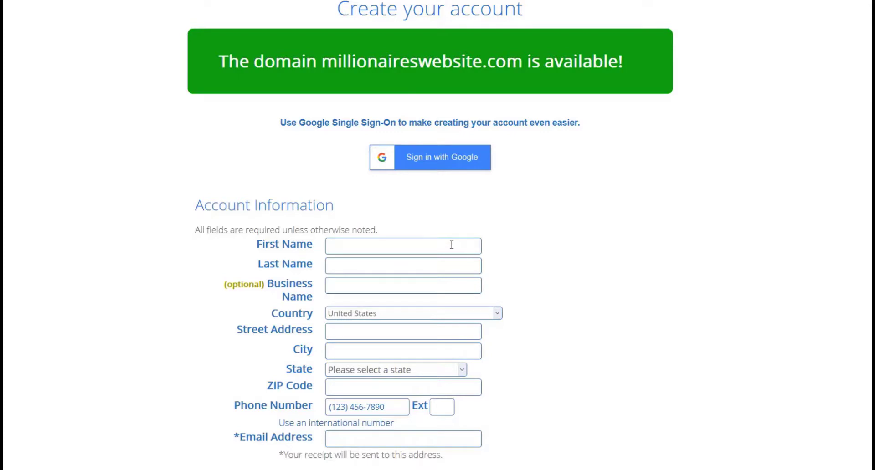
click(451, 245)
click(355, 267)
click(357, 286)
text(Hey Wordpress)
- Enter the street address, city, postal code, phone number and contact e-mail
click(351, 333)
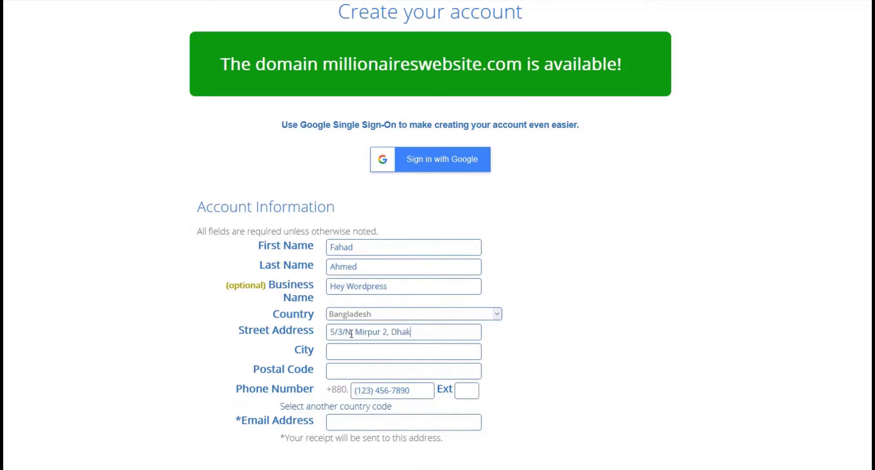
click(353, 353)
text(Dhaka)
click(356, 372)
text(1218)
click(406, 393)
click(348, 424)
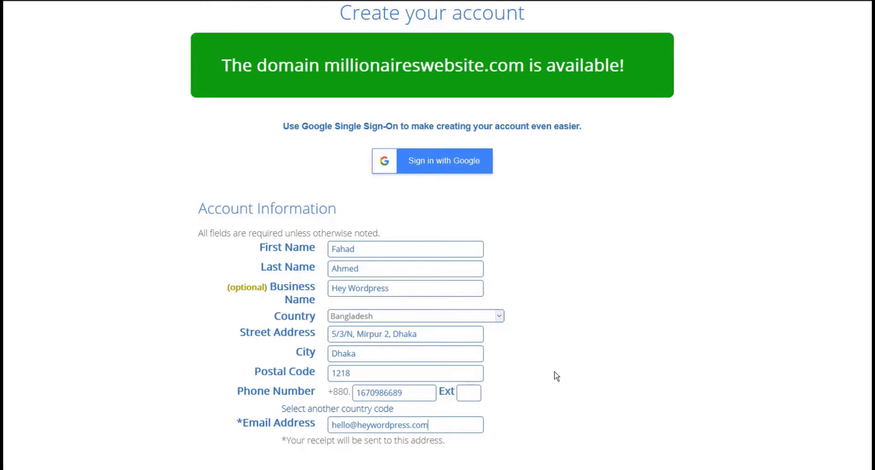
scroll(556, 377, down, 3)
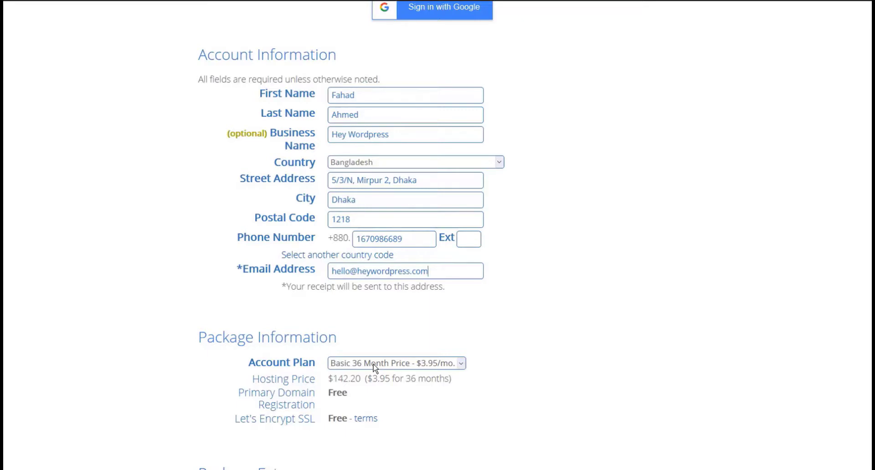
- Choose the Basic 12 Month account plan at $5.95/mo
click(417, 364)
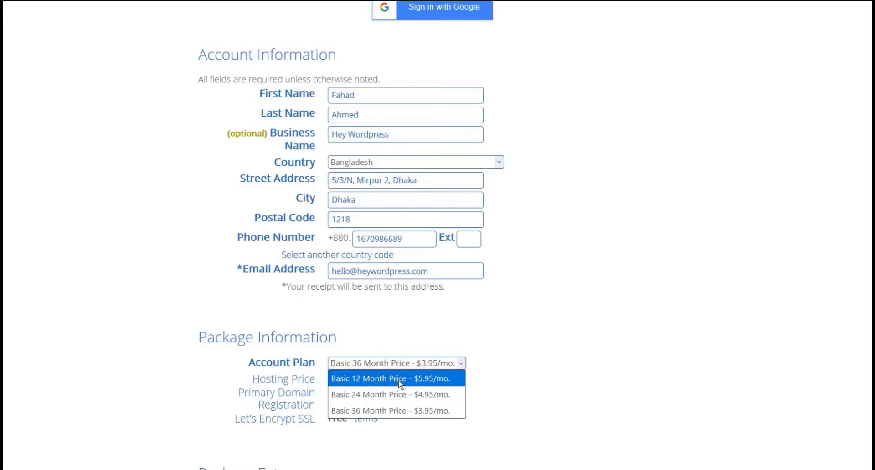
click(400, 383)
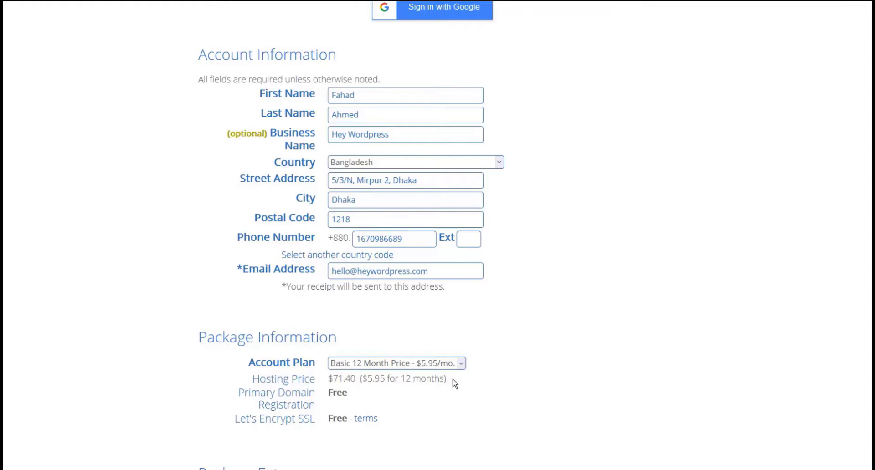
scroll(455, 384, down, 5)
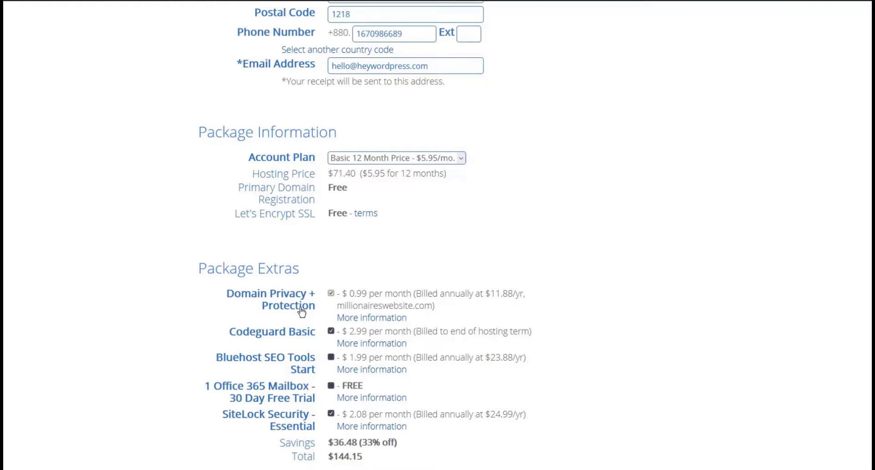
- Untick Domain Privacy + Protection, Codeguard Basic and SiteLock Security, dropping the total to $71.40
click(331, 293)
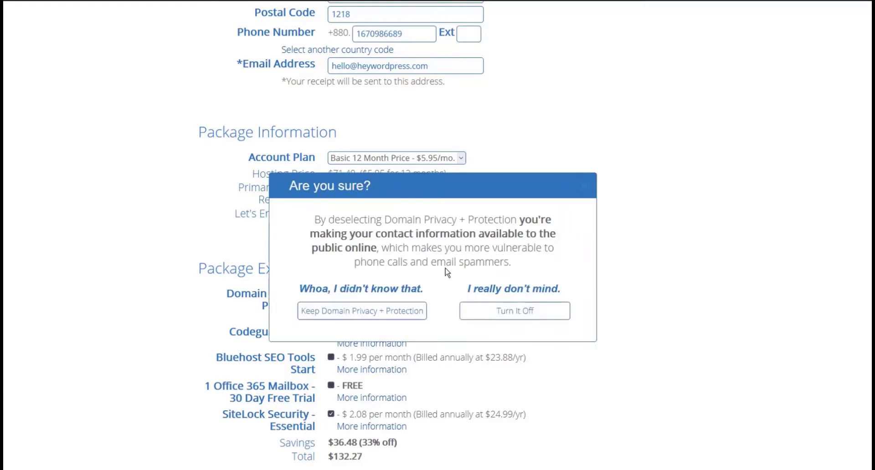
click(522, 312)
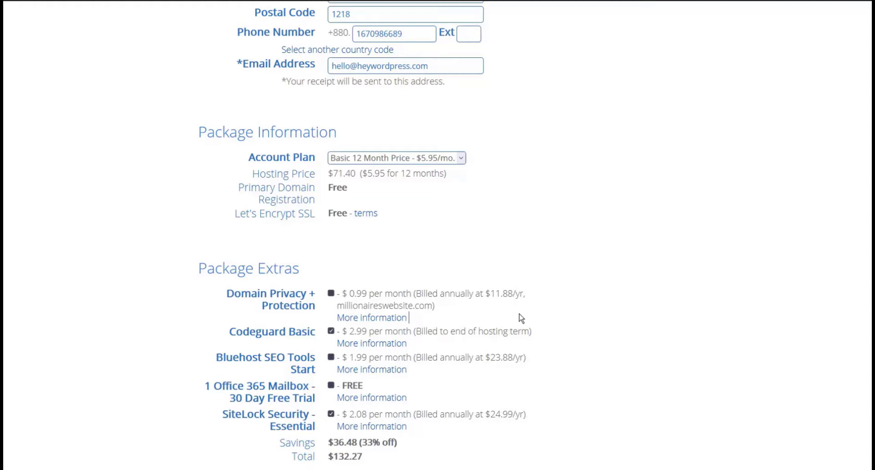
click(331, 294)
click(331, 299)
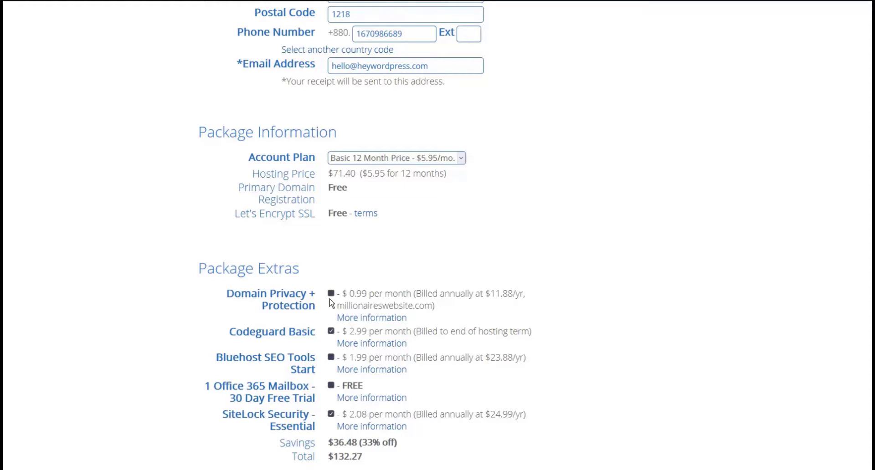
click(331, 331)
click(331, 415)
- Enter the card security code and expiration month and year, then accept the terms of service
scroll(355, 411, down, 5)
scroll(355, 411, down, 2)
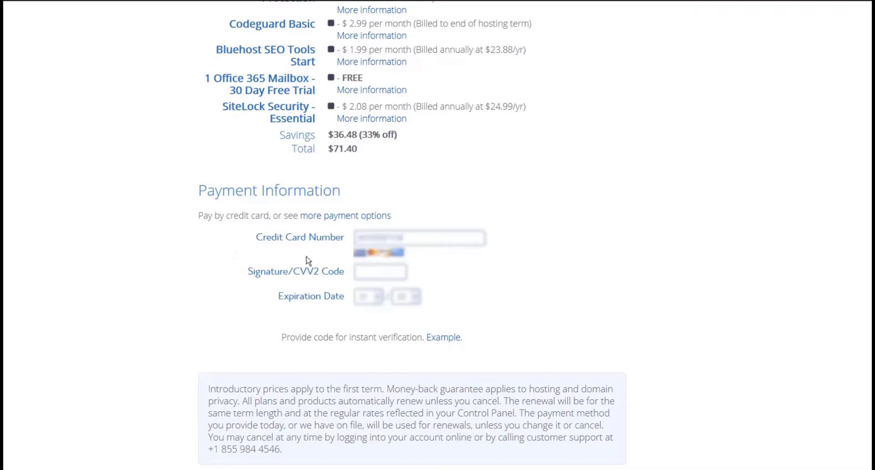
click(363, 271)
click(380, 298)
click(369, 248)
click(415, 299)
click(400, 249)
scroll(180, 437, down, 1)
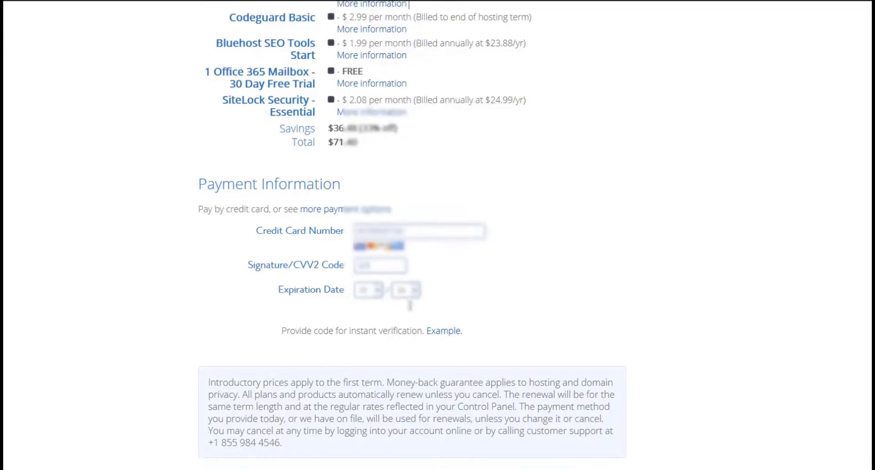
click(210, 426)
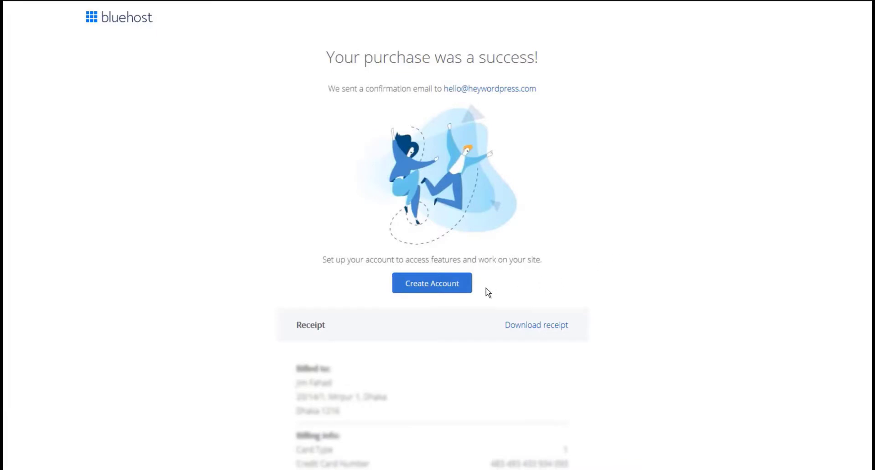
- Paste the new account password into both password fields and agree to the privacy policy and terms
click(443, 287)
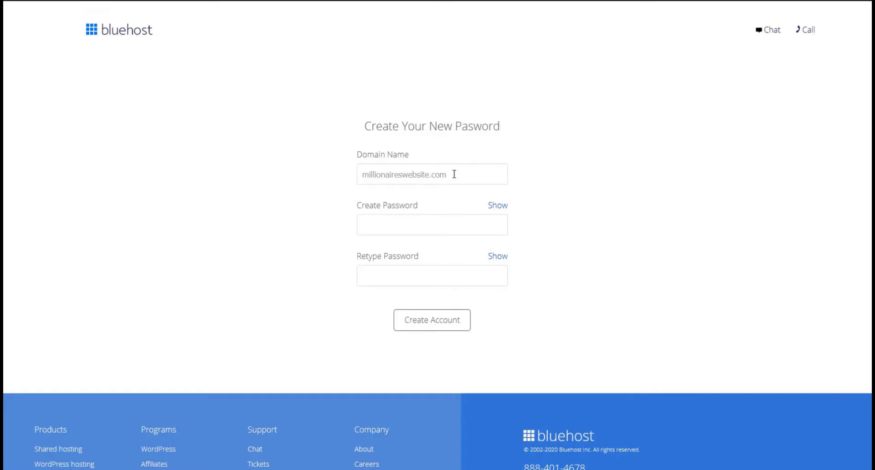
click(398, 228)
key(ctrl+v)
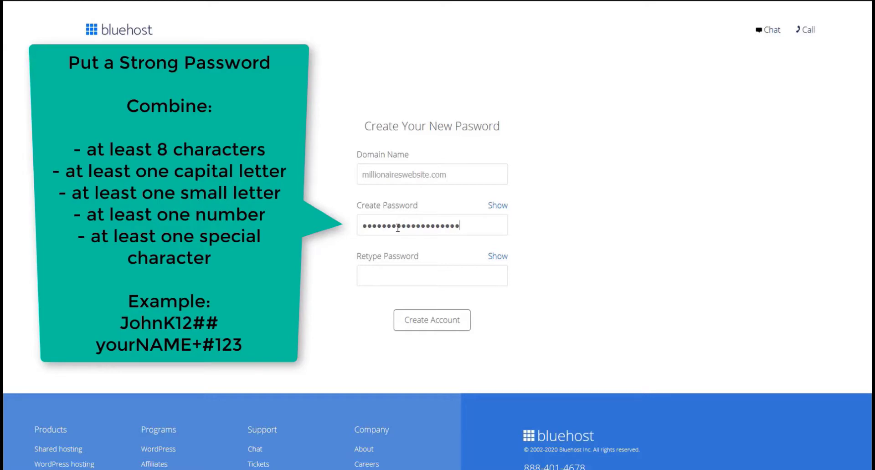
click(441, 273)
key(ctrl+v)
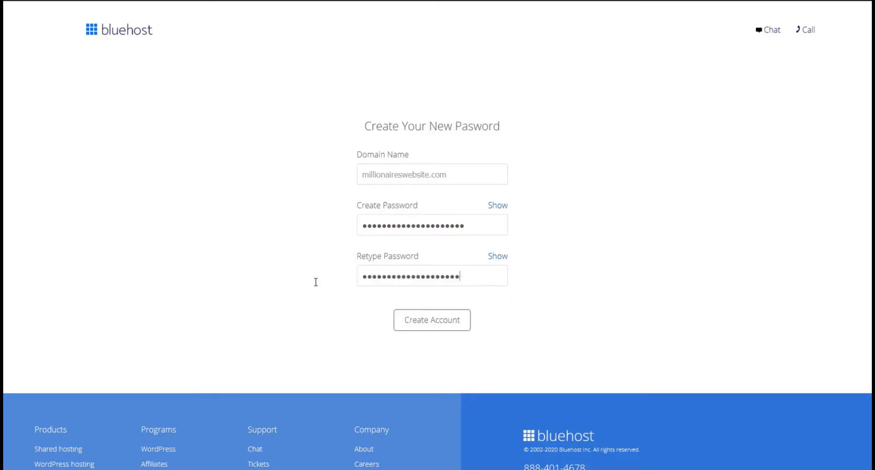
click(306, 307)
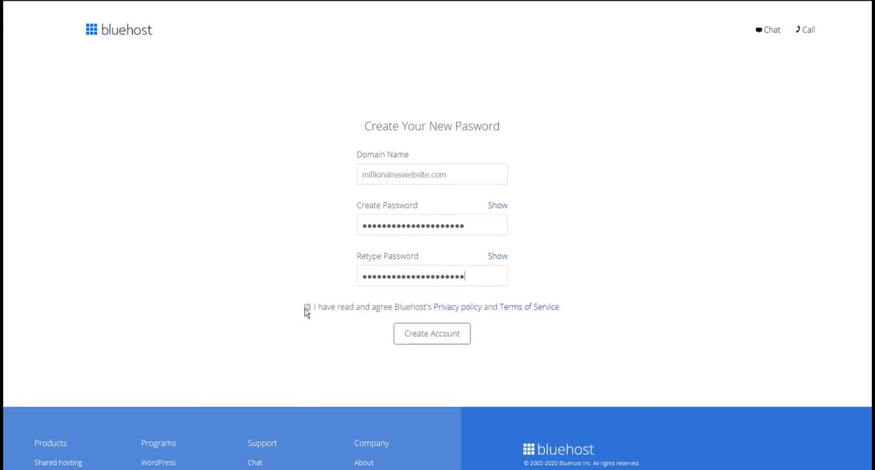
click(307, 307)
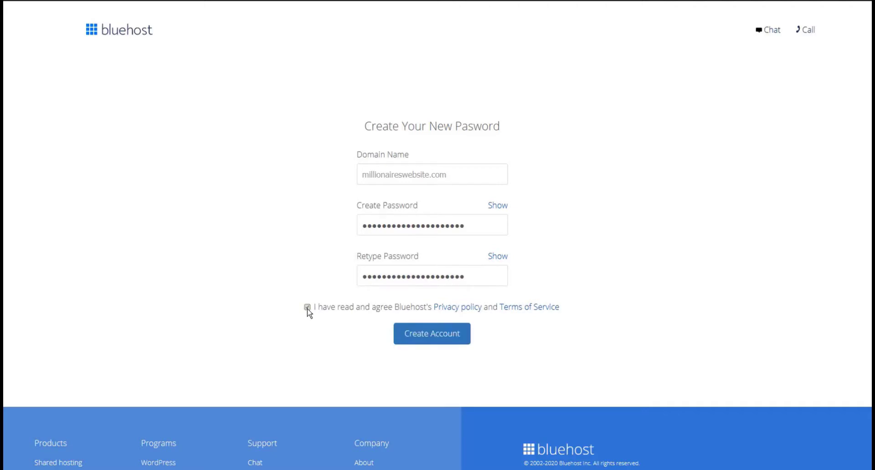
- Create the account, go to the login page and log in with the new domain
click(432, 337)
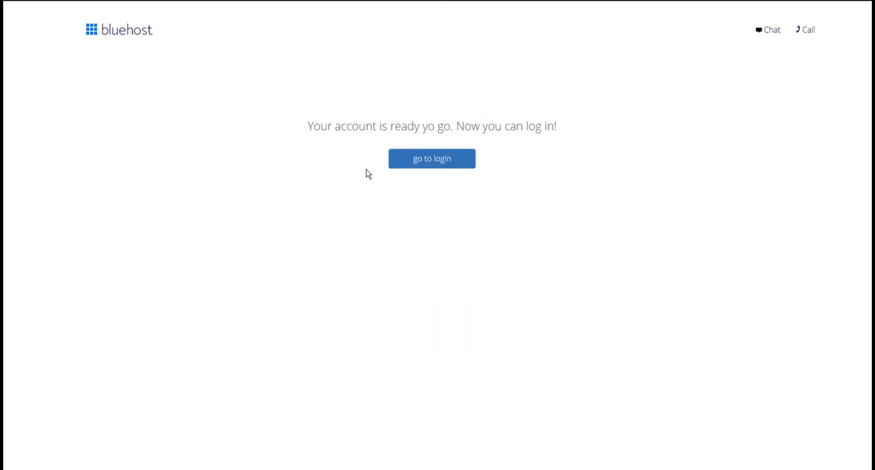
click(437, 161)
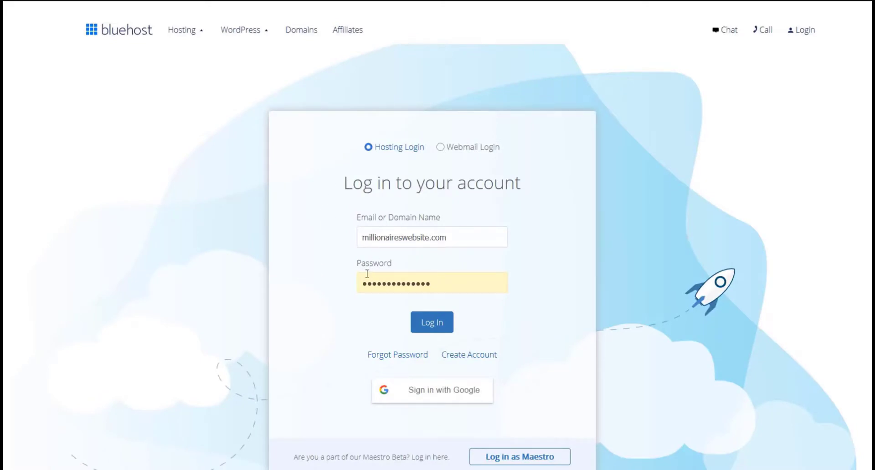
click(436, 325)
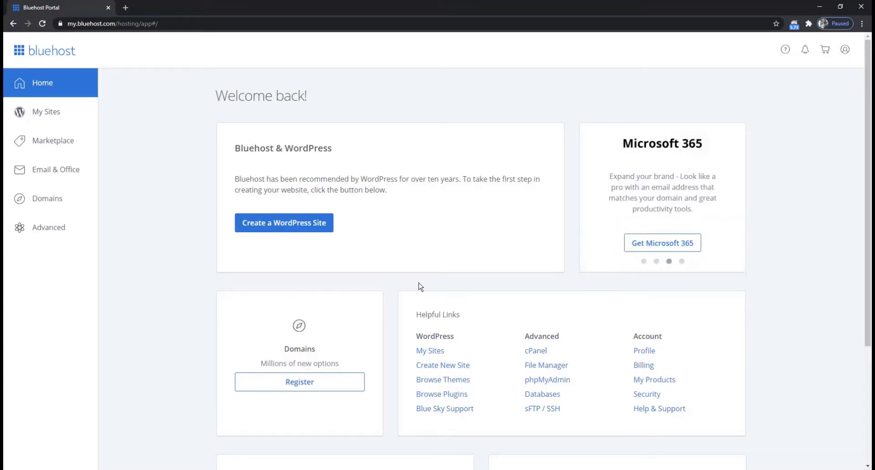
- Add a new site from My Sites with the site name and tagline 'You Deserve To Be Seen'
click(50, 116)
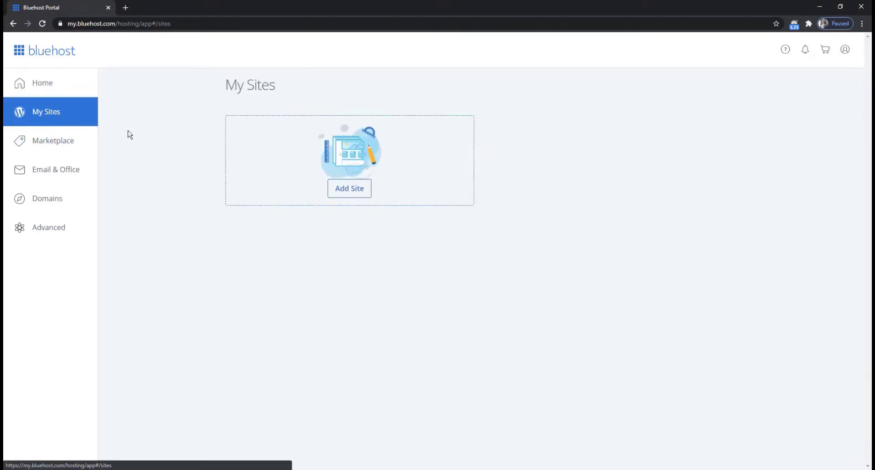
click(349, 193)
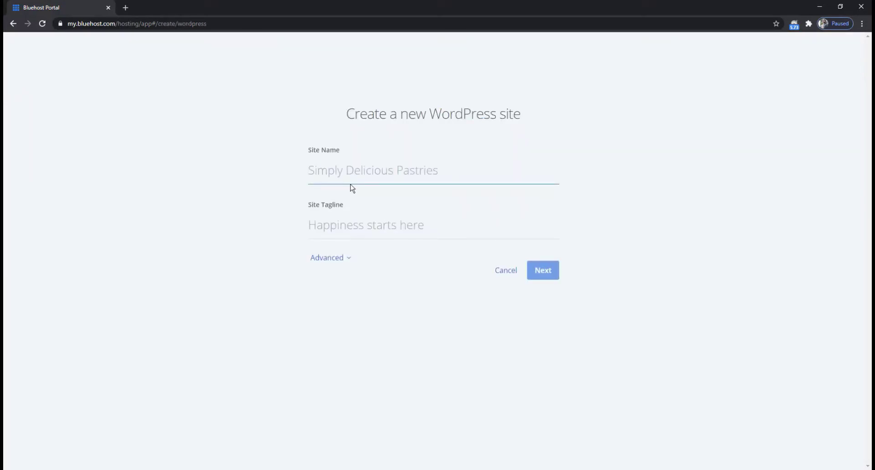
text(Fa)
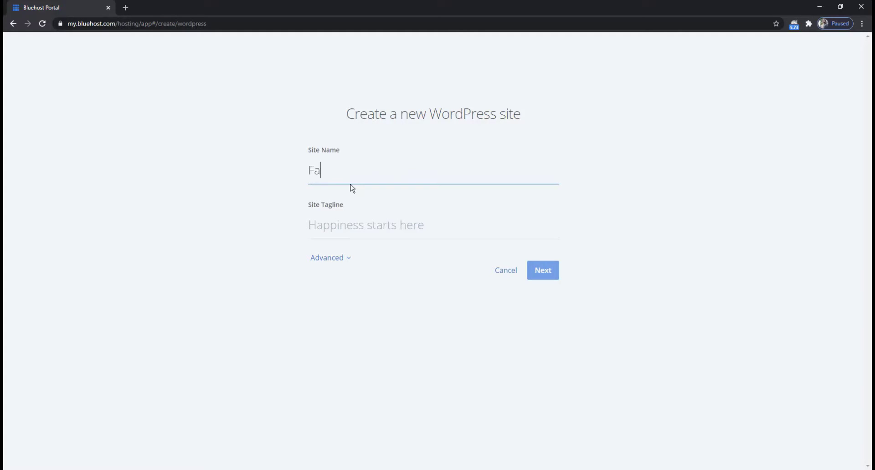
text(had)
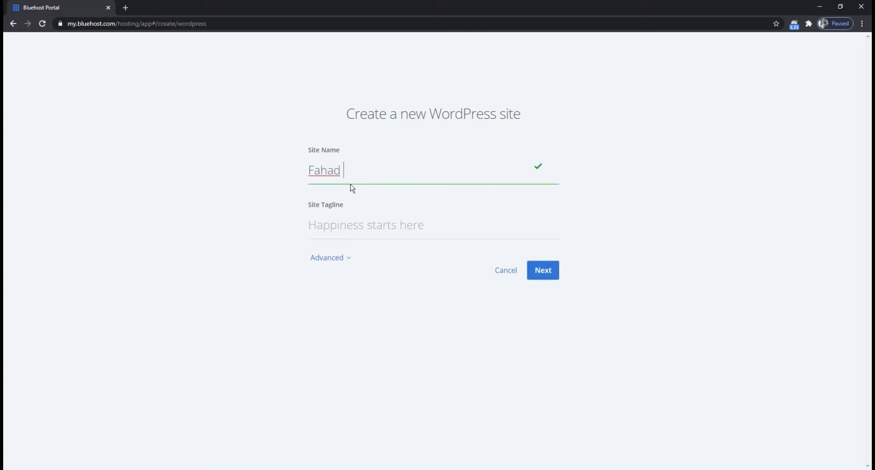
text( Production)
click(337, 228)
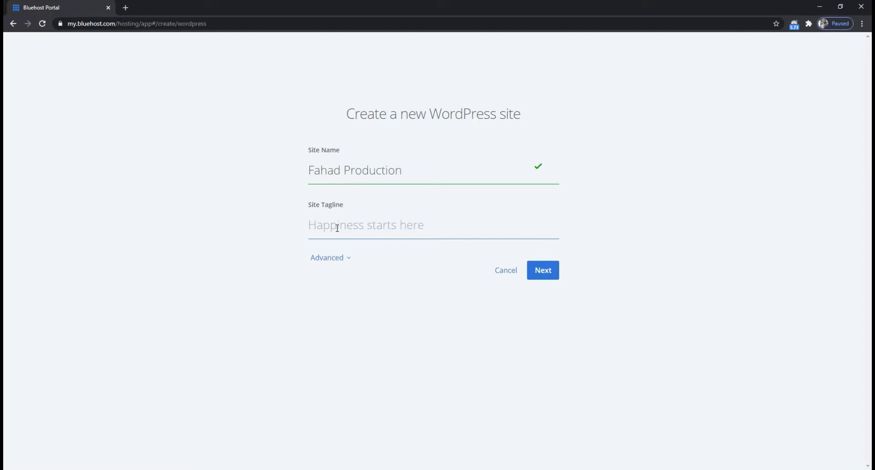
text(You Deserve To Be Seen)
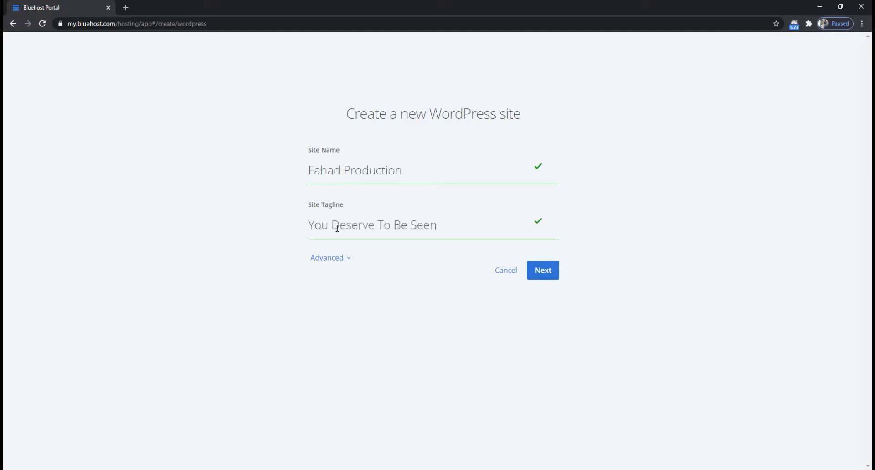
- Under Advanced, fill in the admin e-mail, username and password, showing the password
click(340, 260)
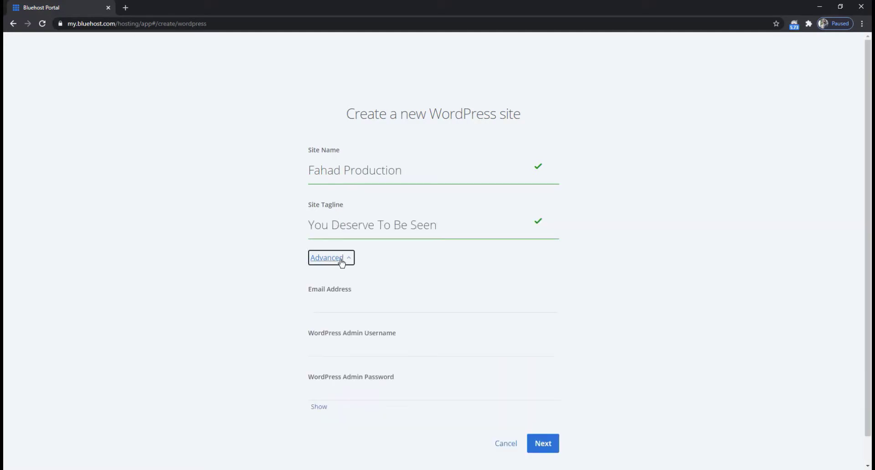
click(333, 306)
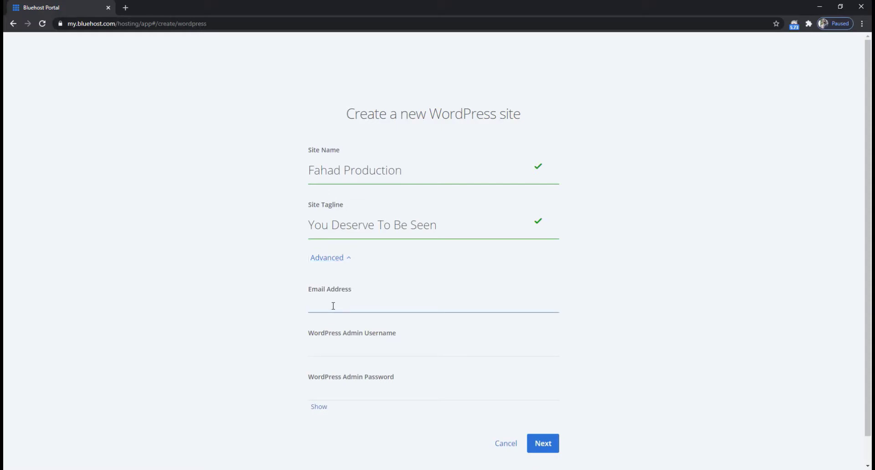
key(ctrl+v)
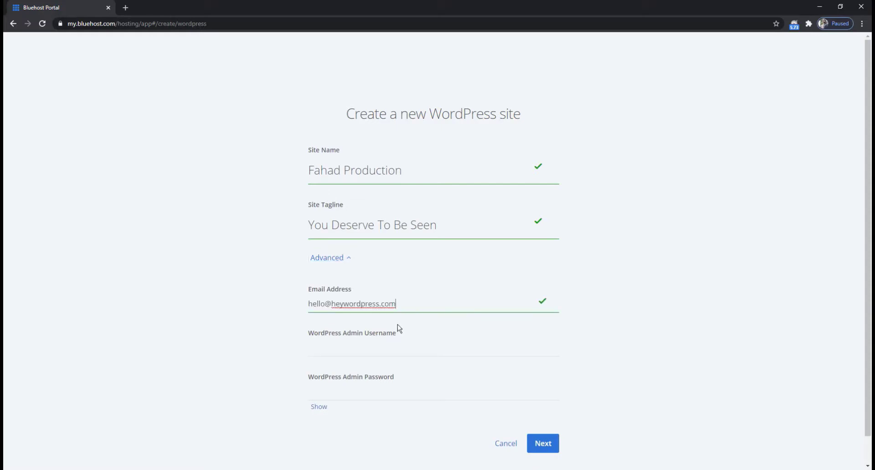
click(351, 350)
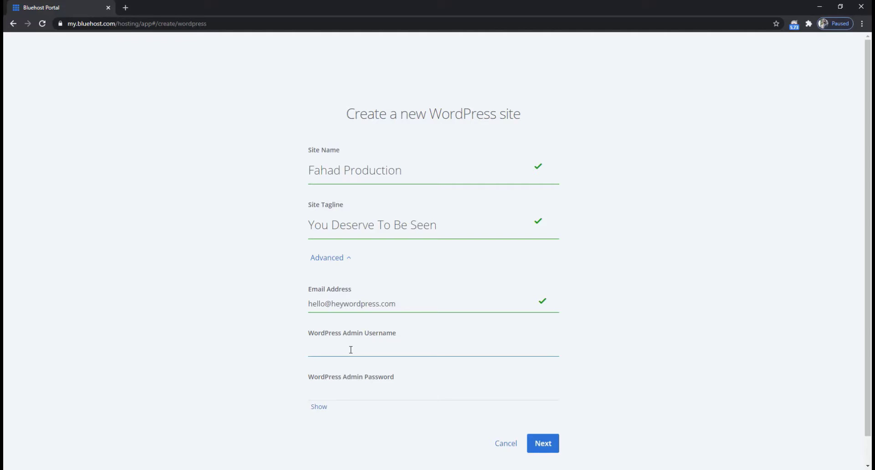
text(Fahad)
click(346, 397)
key(ctrl+v)
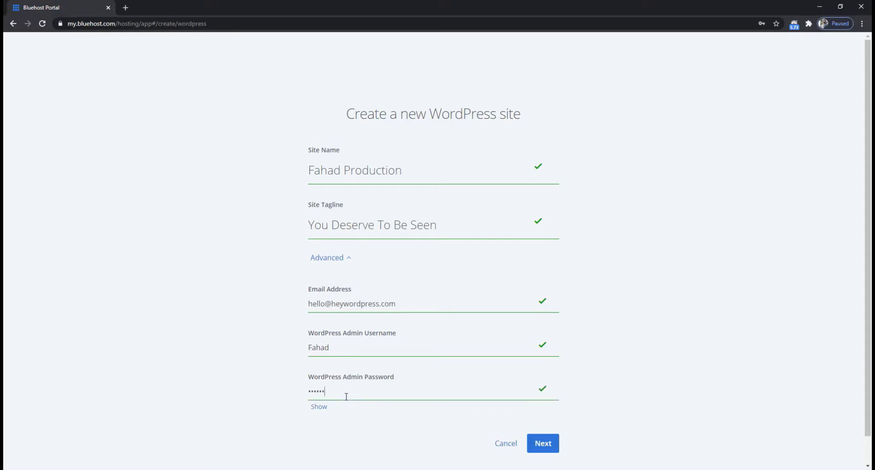
click(315, 409)
- Install WordPress on millionaireswebsite.com with WP Forms, Opt-in Monster and Monster Insights unticked
click(544, 446)
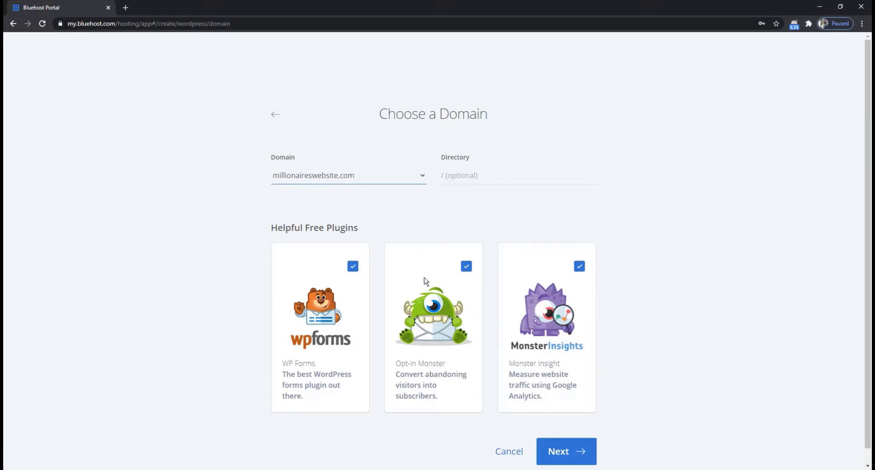
click(354, 268)
click(466, 267)
click(578, 269)
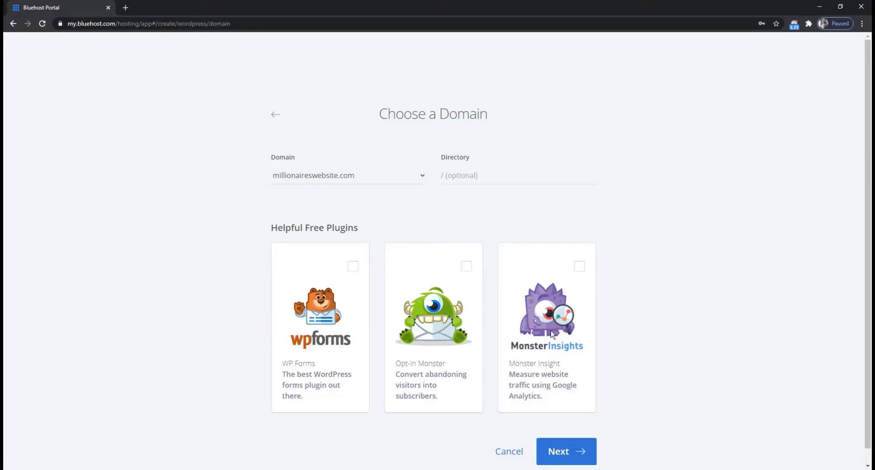
click(566, 450)
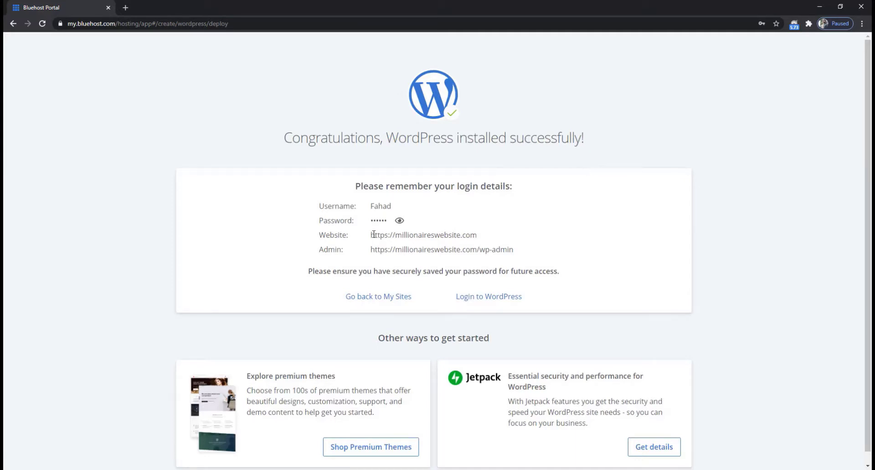
- Select the new install's Website and Admin login URLs, then reveal the admin password
drag(396, 237, 489, 238)
click(504, 234)
drag(370, 250, 520, 249)
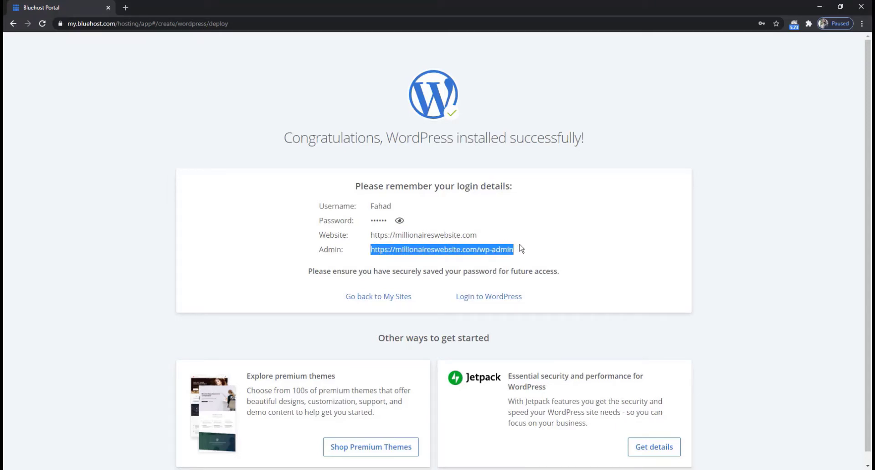
click(519, 249)
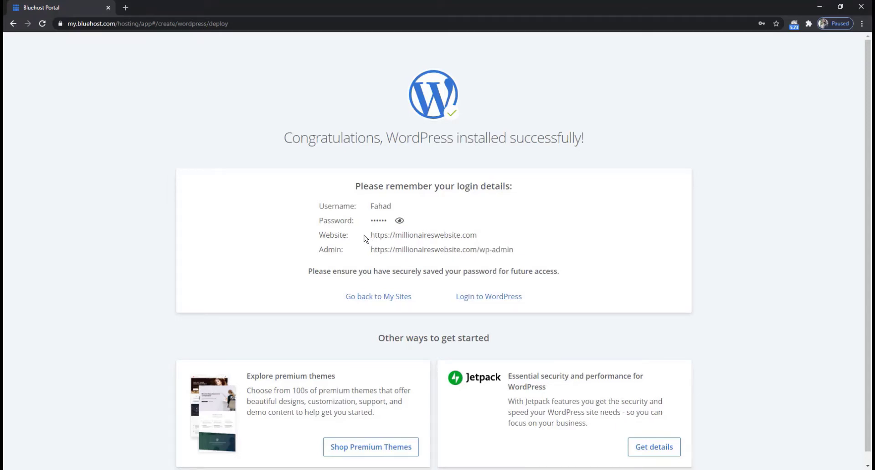
drag(370, 236, 477, 236)
key(ctrl+c)
click(477, 236)
drag(370, 250, 476, 248)
click(511, 248)
click(399, 221)
click(126, 8)
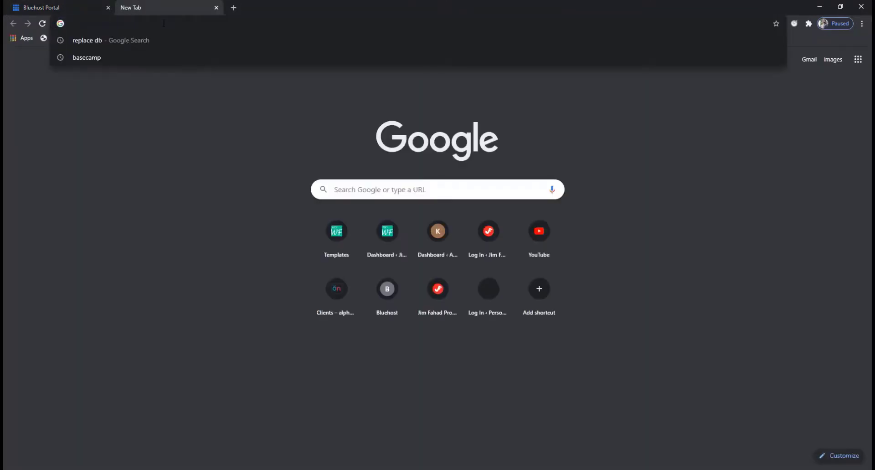
key(ctrl+v)
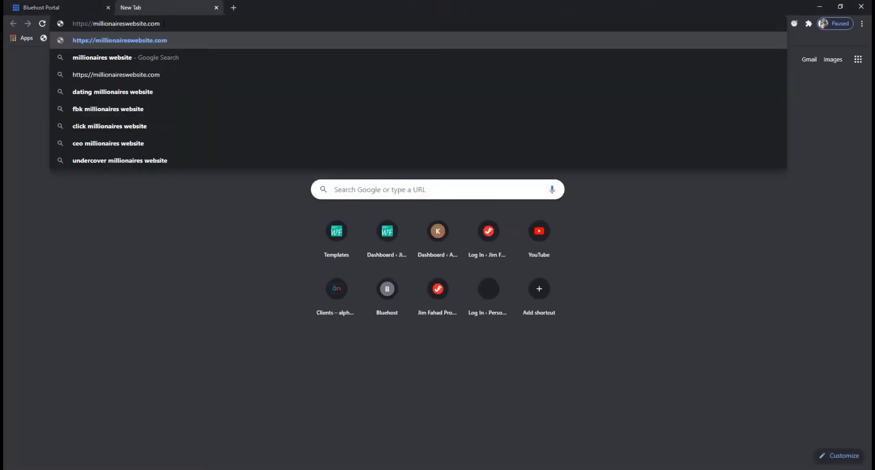
text(/)
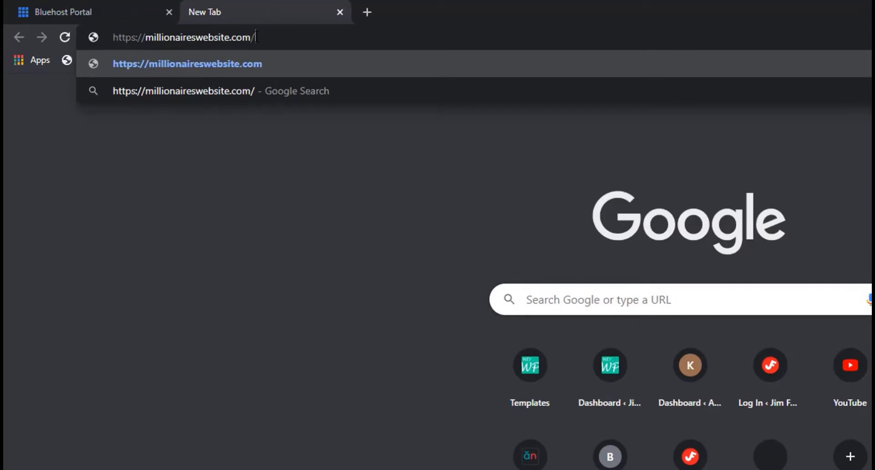
text(wp)
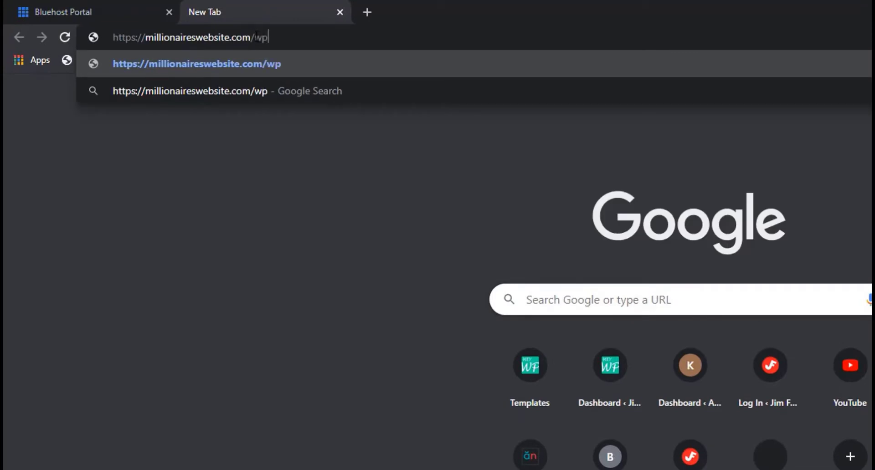
text(-admin)
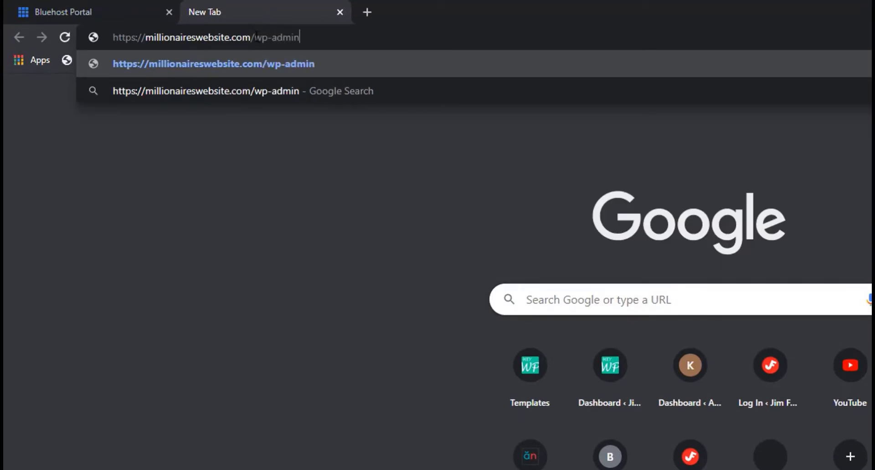
key(Return)
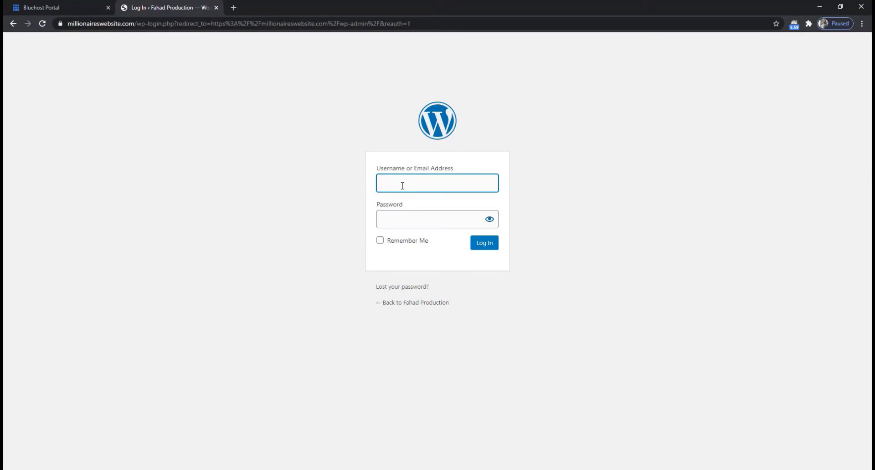
- Enter the admin username and paste the password, show it to verify, then submit Log In
text(Fahad)
click(331, 189)
click(392, 220)
key(ctrl+v)
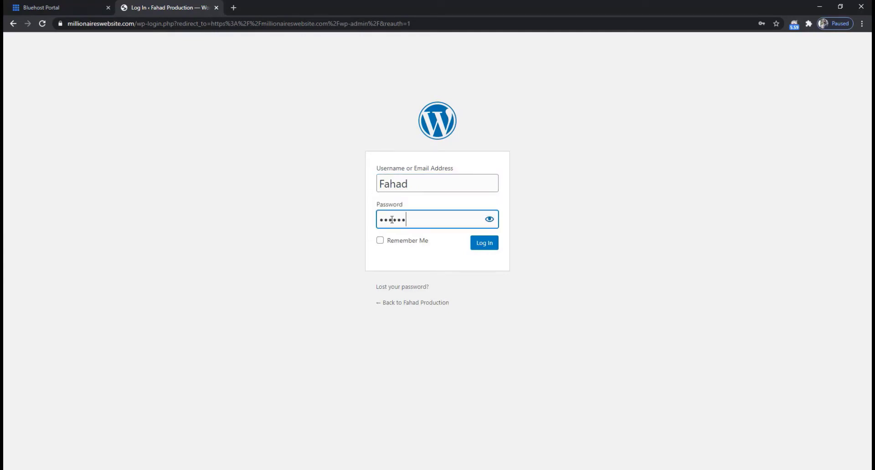
click(489, 221)
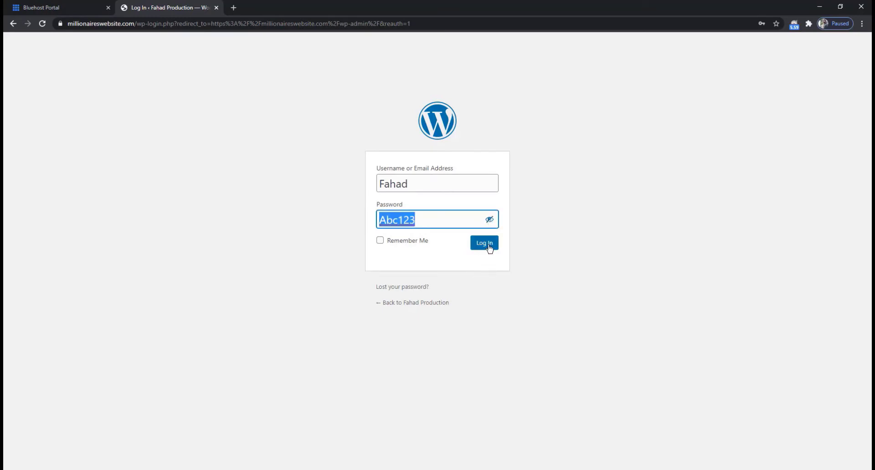
click(489, 249)
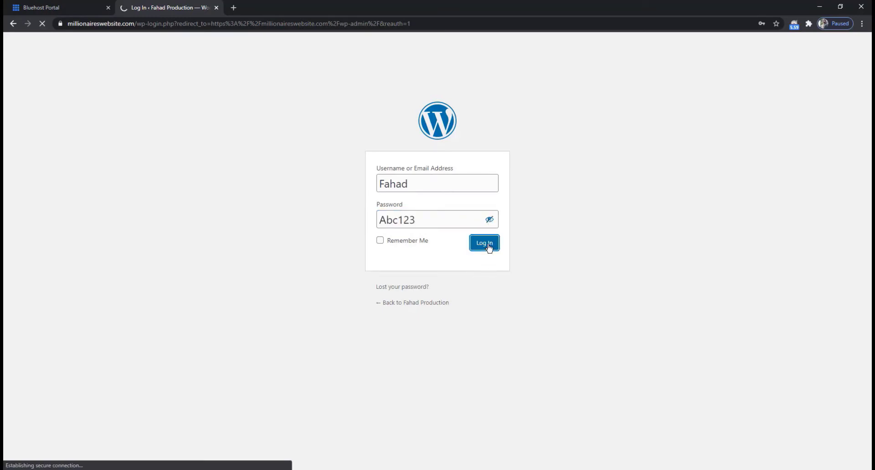